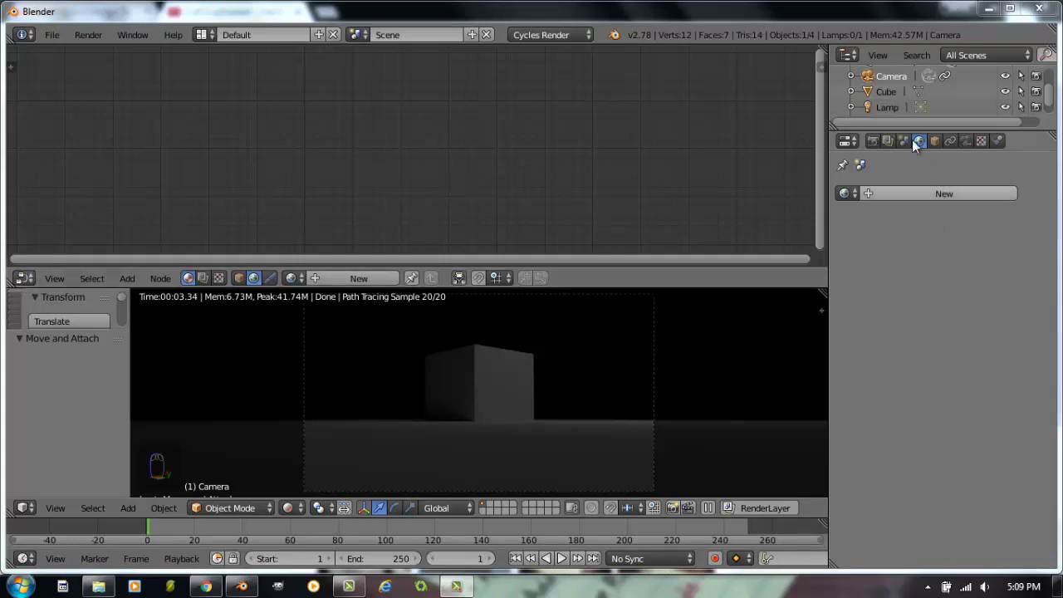
# Create the new world World.002 and list the link options for its Background Color
pyautogui.click(938, 195)
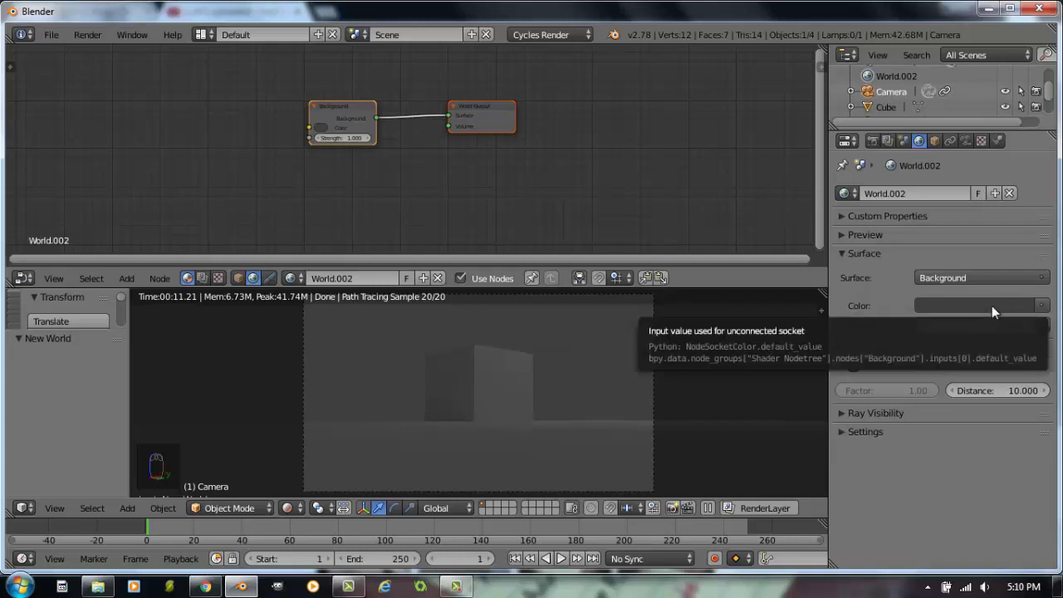
pyautogui.click(1043, 306)
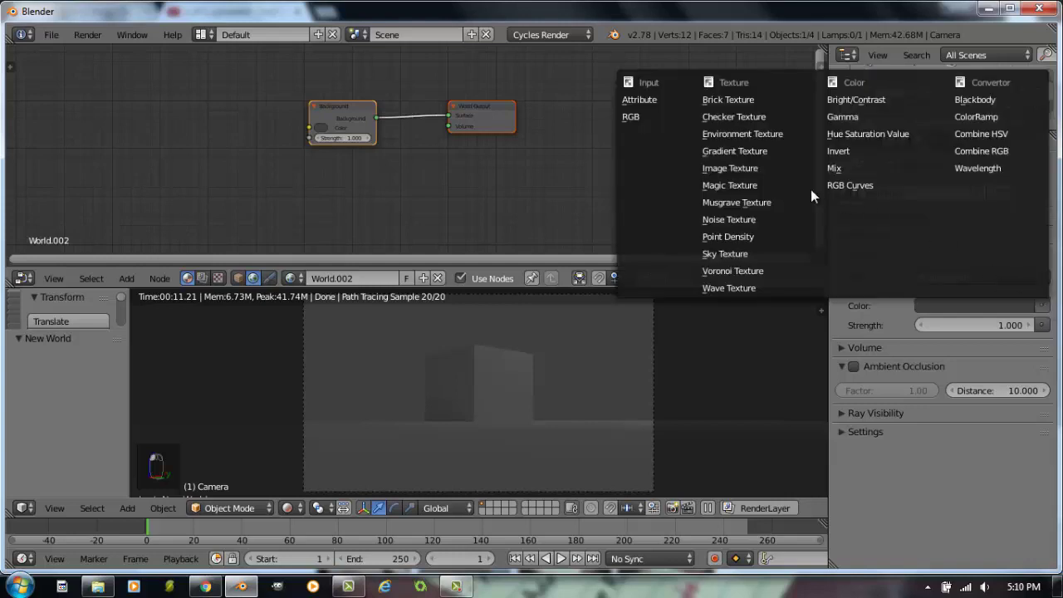
# Feed the Background colour from an Image Texture node; first Lafayette load attempt is cancelled
pyautogui.click(754, 168)
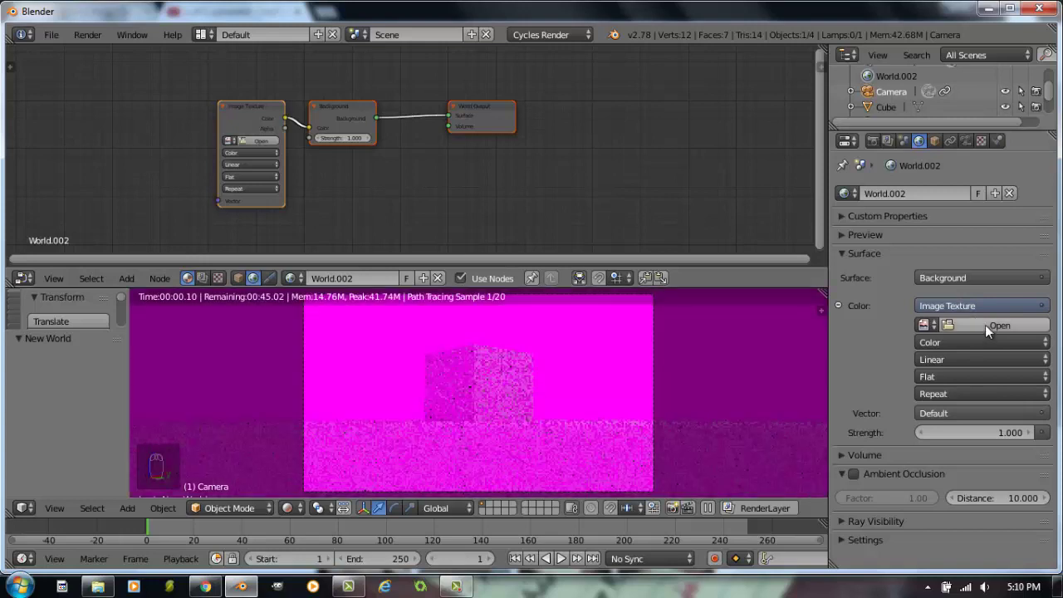
pyautogui.click(985, 324)
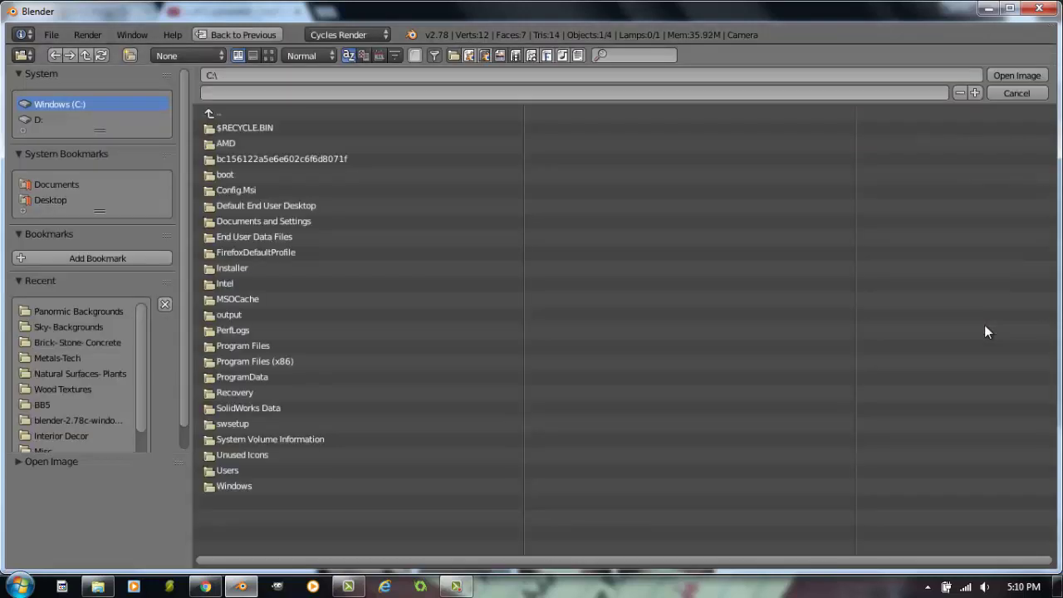
pyautogui.click(58, 311)
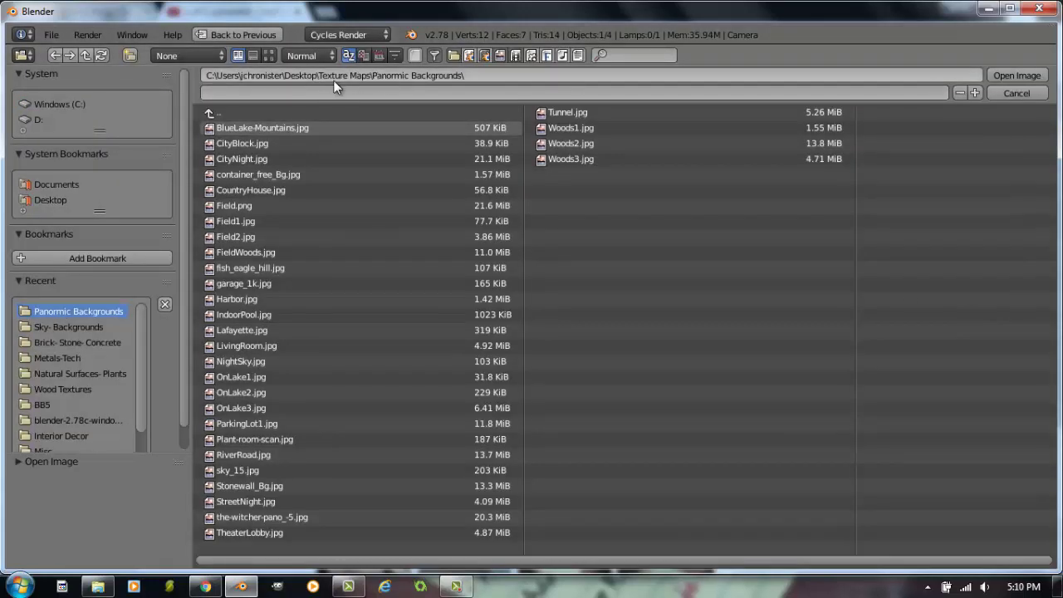
pyautogui.click(268, 56)
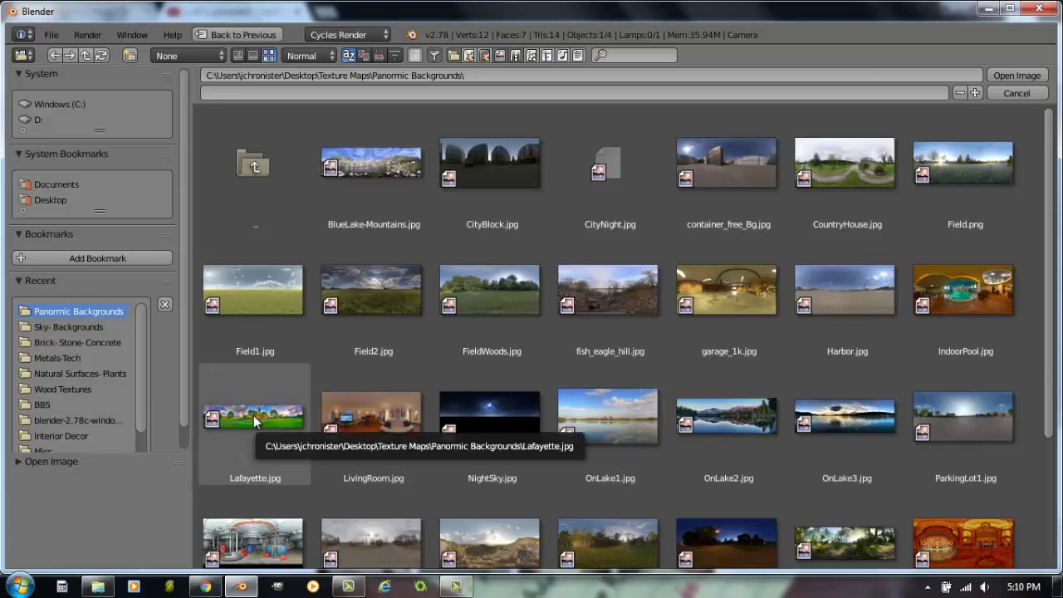
pyautogui.moveTo(253, 415); pyautogui.dragTo(573, 283)
pyautogui.moveTo(1000, 75); pyautogui.dragTo(493, 311)
pyautogui.press('Escape')
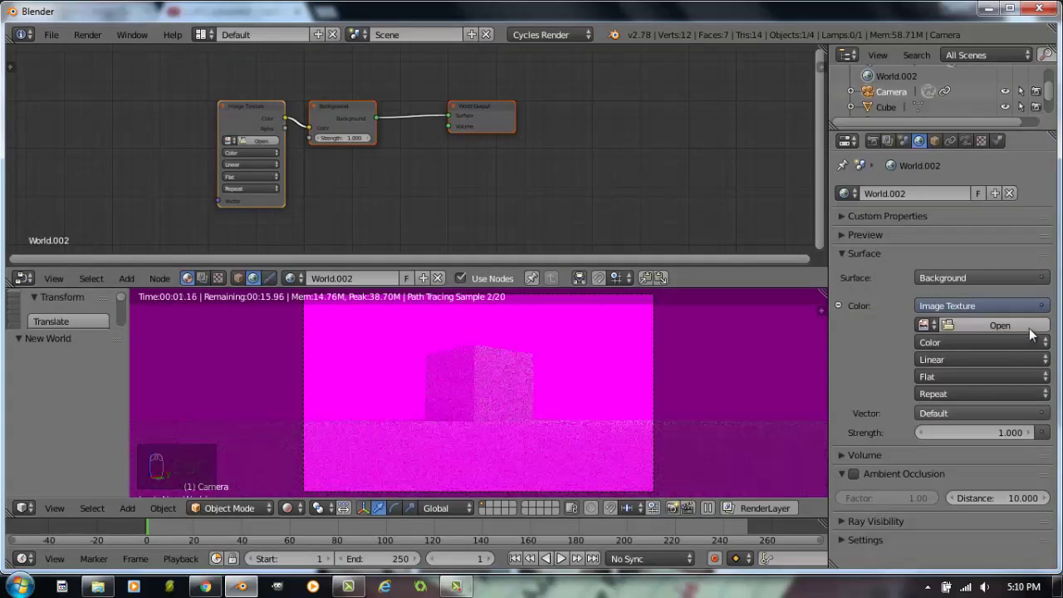
# Load Lafayette.jpg from the Panormic Backgrounds folder into the Image Texture
pyautogui.click(1000, 324)
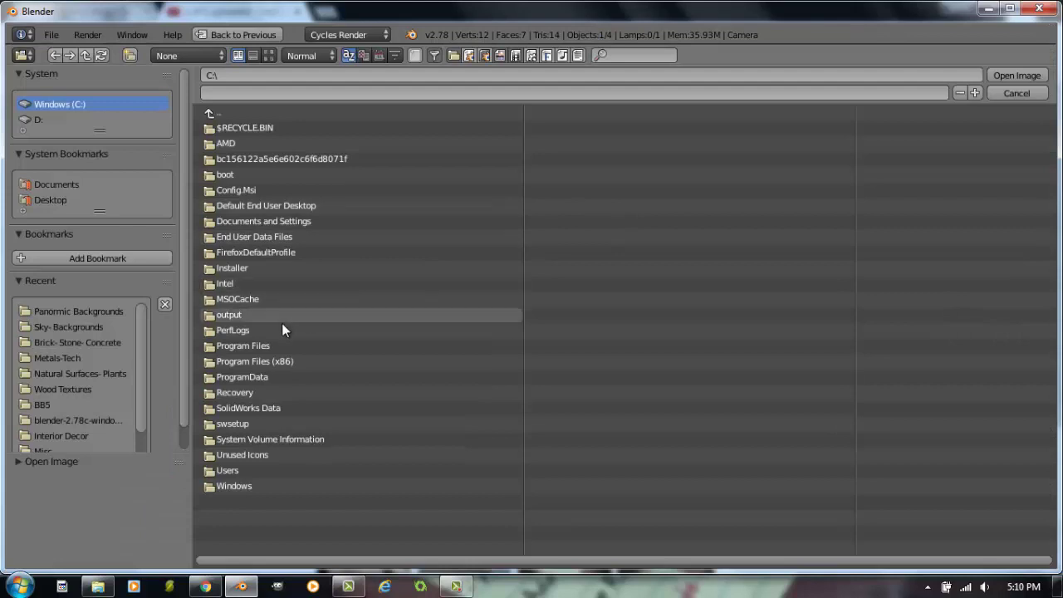
pyautogui.click(86, 310)
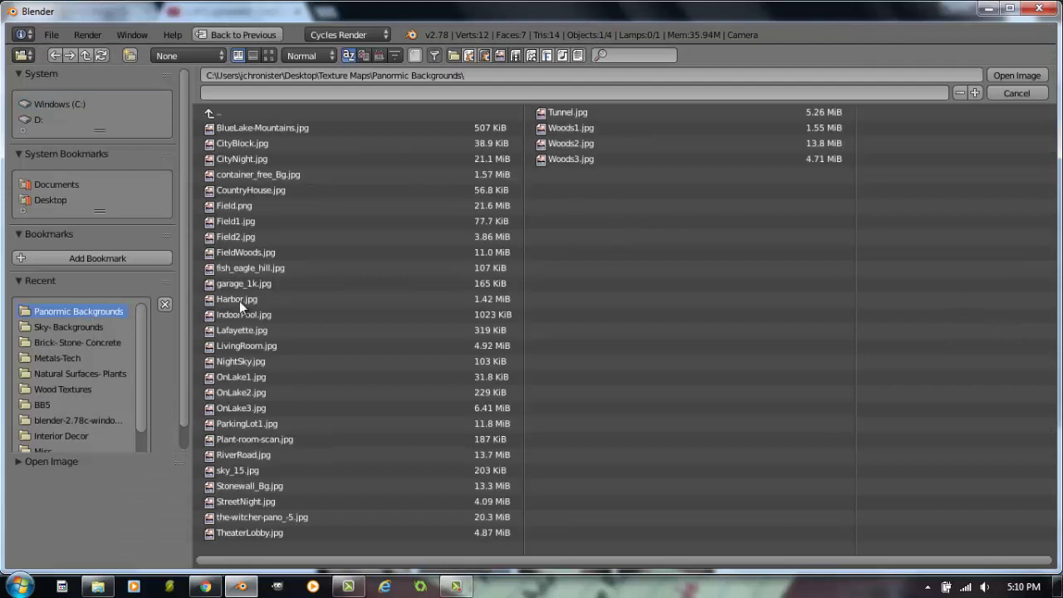
pyautogui.click(268, 55)
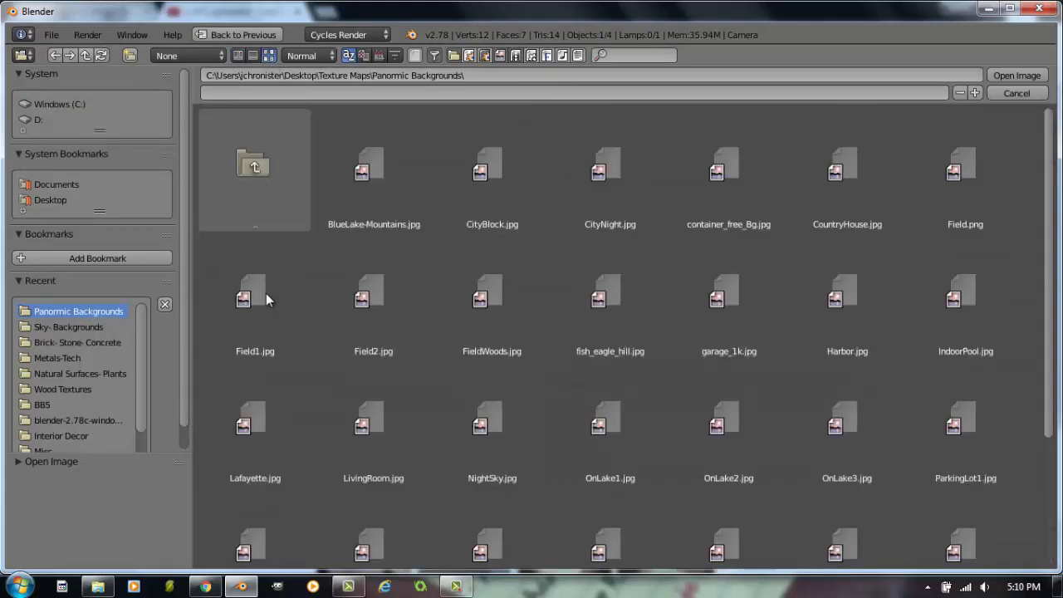
pyautogui.click(259, 432)
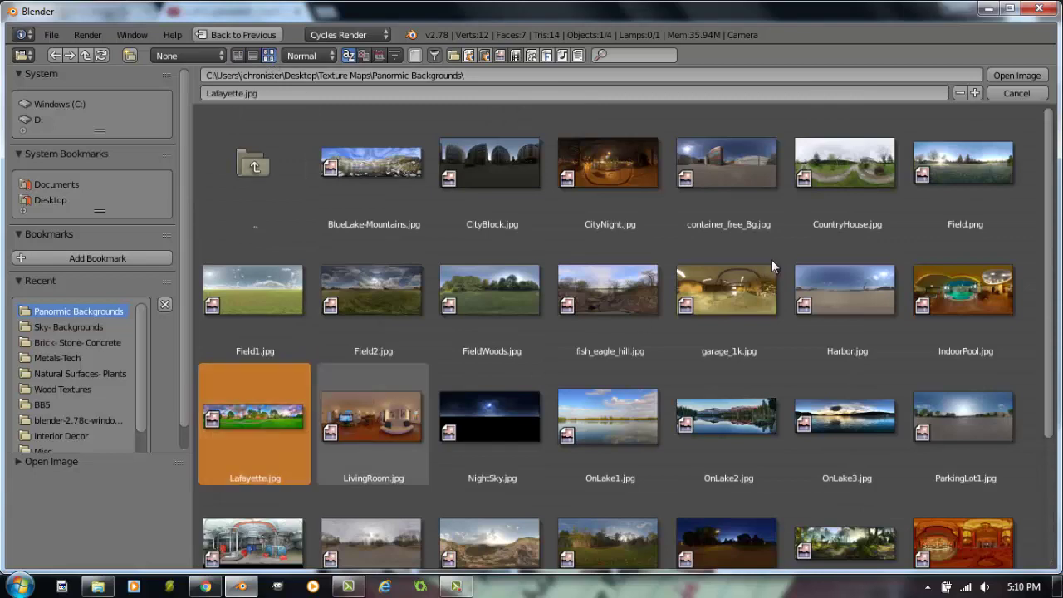
pyautogui.click(1014, 74)
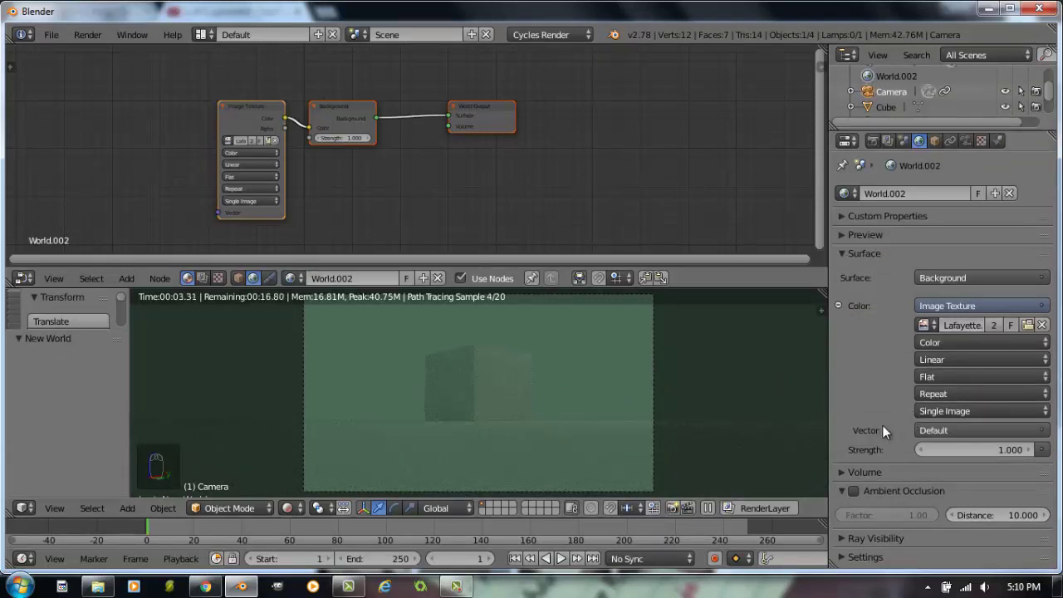
# Drive the image vector from Texture Coordinate's Camera output; shift Background and World Output right
pyautogui.click(937, 430)
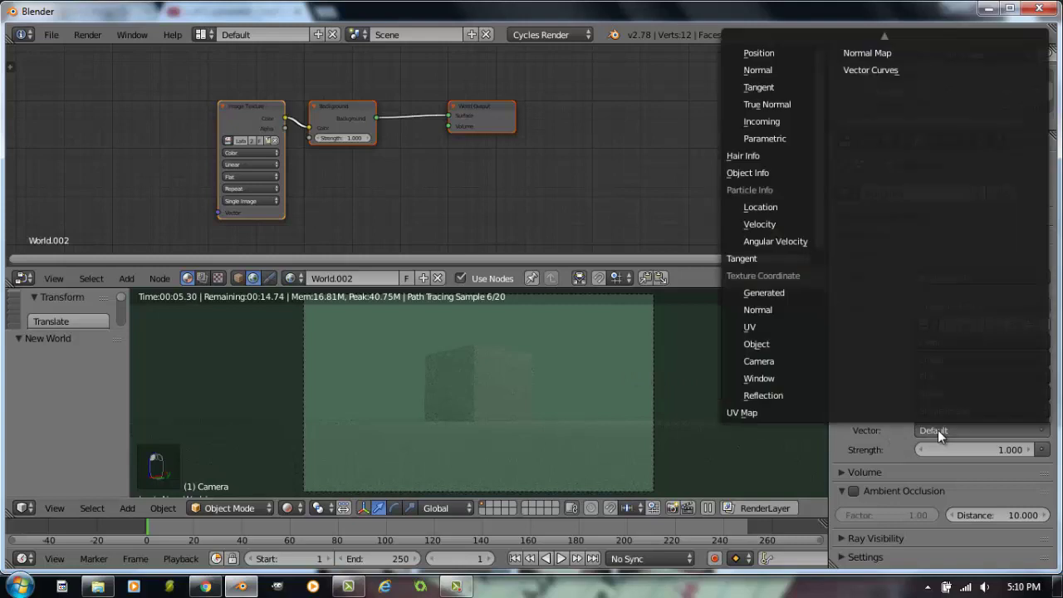
pyautogui.click(766, 293)
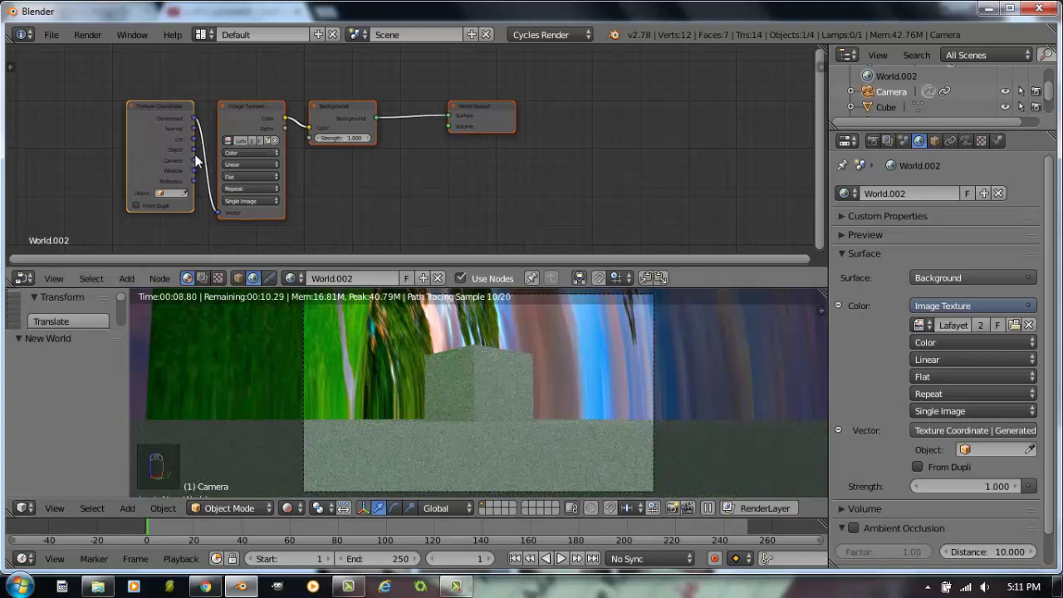
pyautogui.scroll(2, 194, 156)
pyautogui.scroll(1, 175, 150)
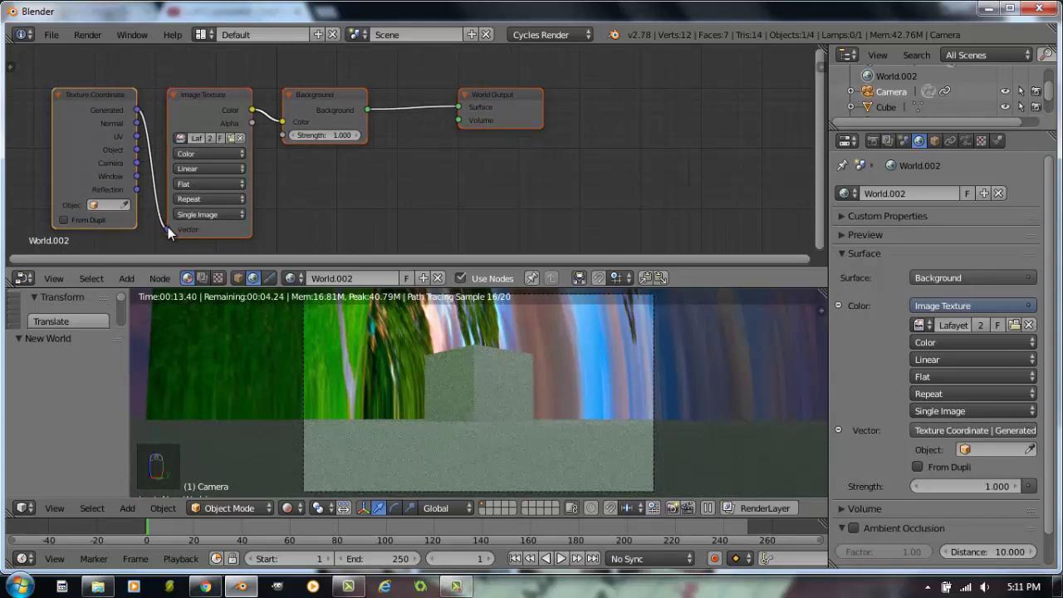
pyautogui.moveTo(167, 228)
pyautogui.mouseDown()
pyautogui.moveTo(136, 104)
pyautogui.moveTo(135, 157)
pyautogui.moveTo(169, 239)
pyautogui.moveTo(167, 230)
pyautogui.mouseUp()
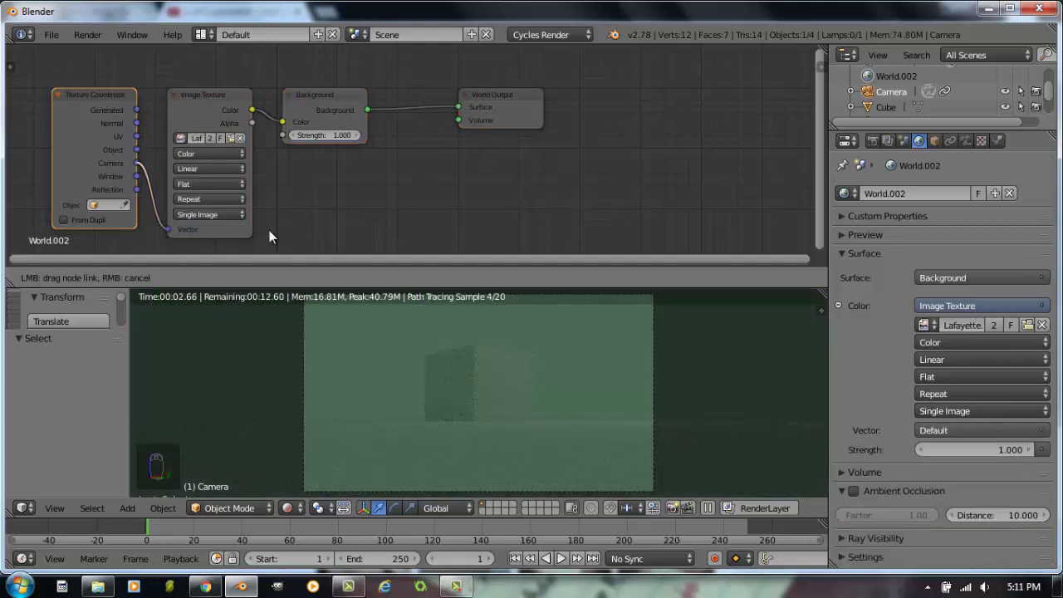
pyautogui.moveTo(518, 94); pyautogui.dragTo(596, 98)
pyautogui.moveTo(313, 93); pyautogui.dragTo(471, 103)
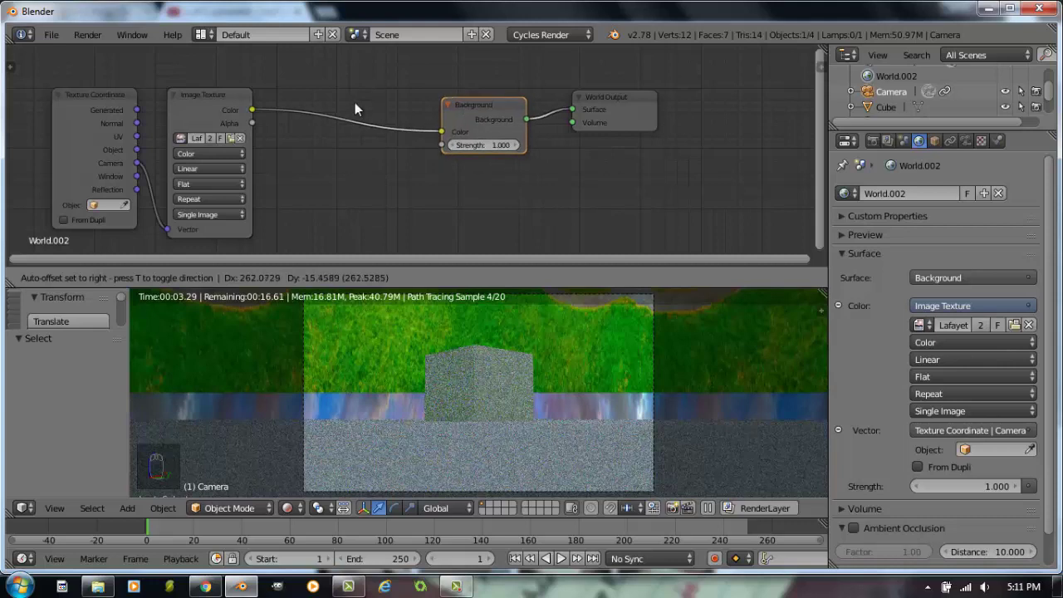
# Shift the Image Texture right and insert a Mapping node into the Camera-to-Vector link
pyautogui.moveTo(320, 94); pyautogui.dragTo(358, 88)
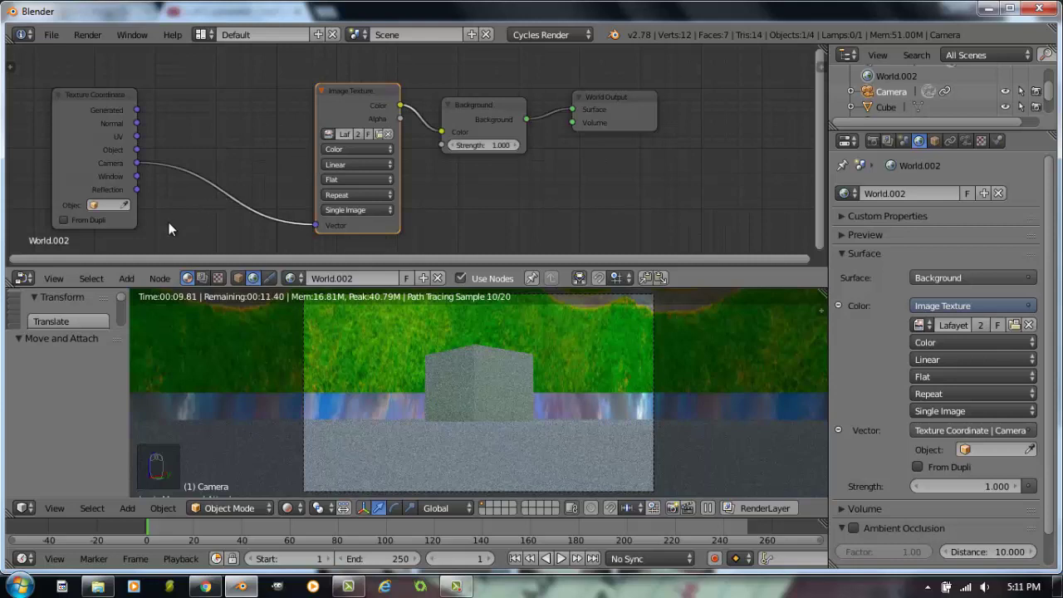
pyautogui.click(127, 278)
pyautogui.moveTo(159, 163)
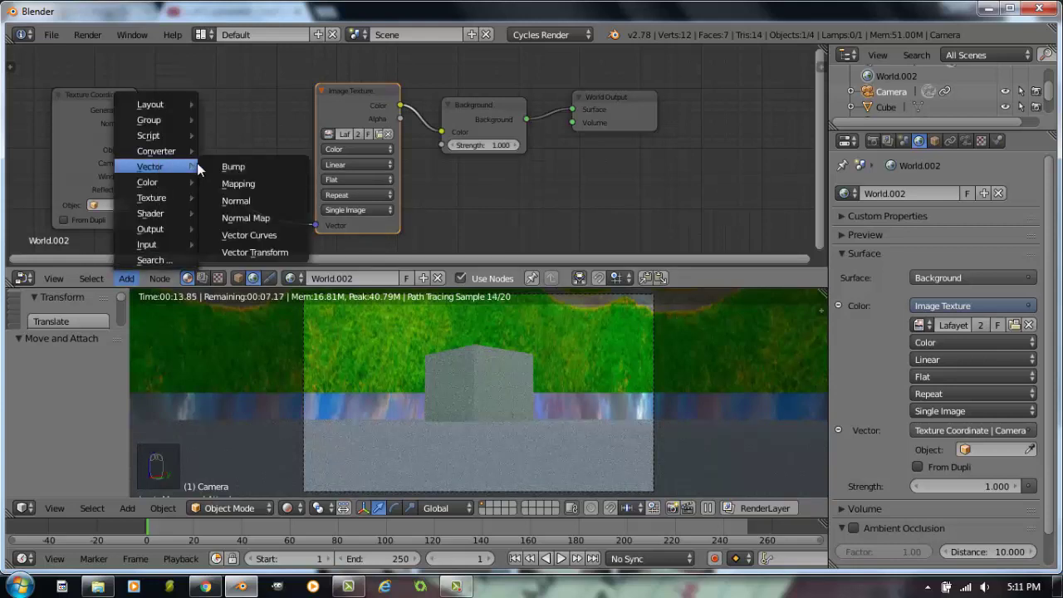
pyautogui.click(243, 181)
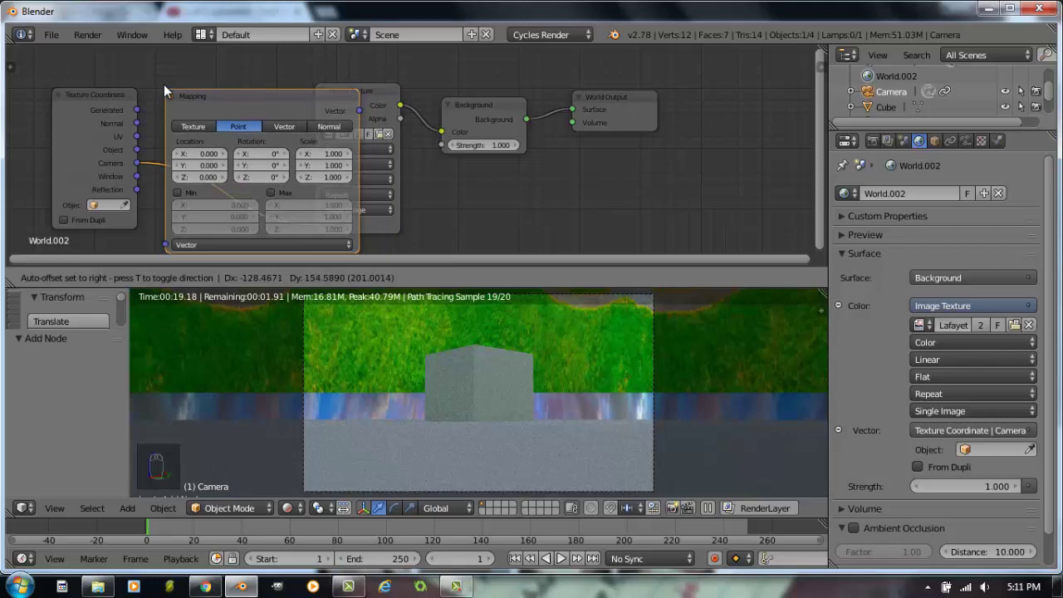
pyautogui.click(164, 84)
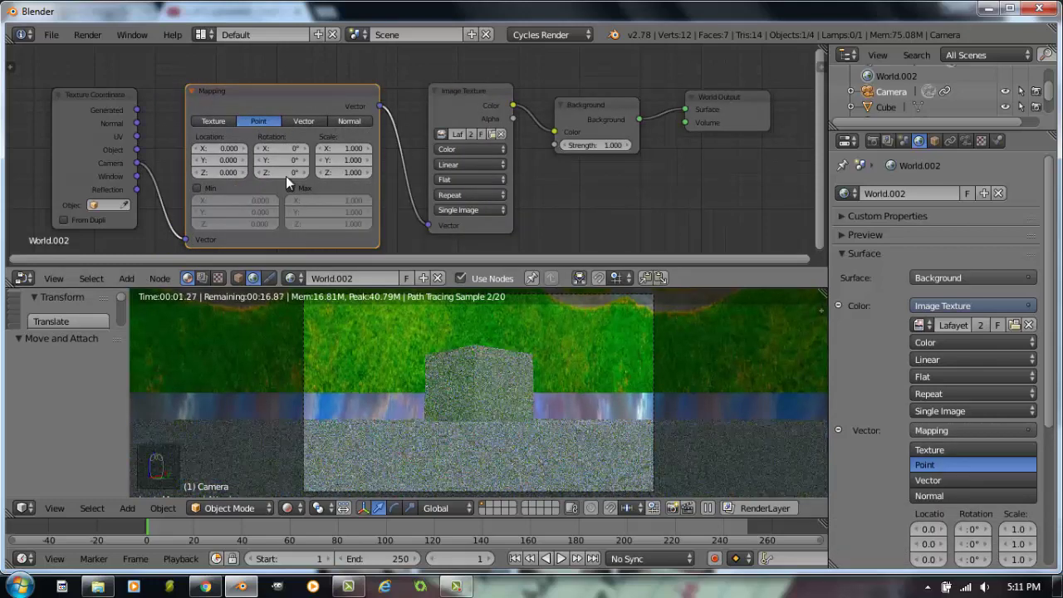
# Set the Mapping node's Scale X to 0.3
pyautogui.click(352, 149)
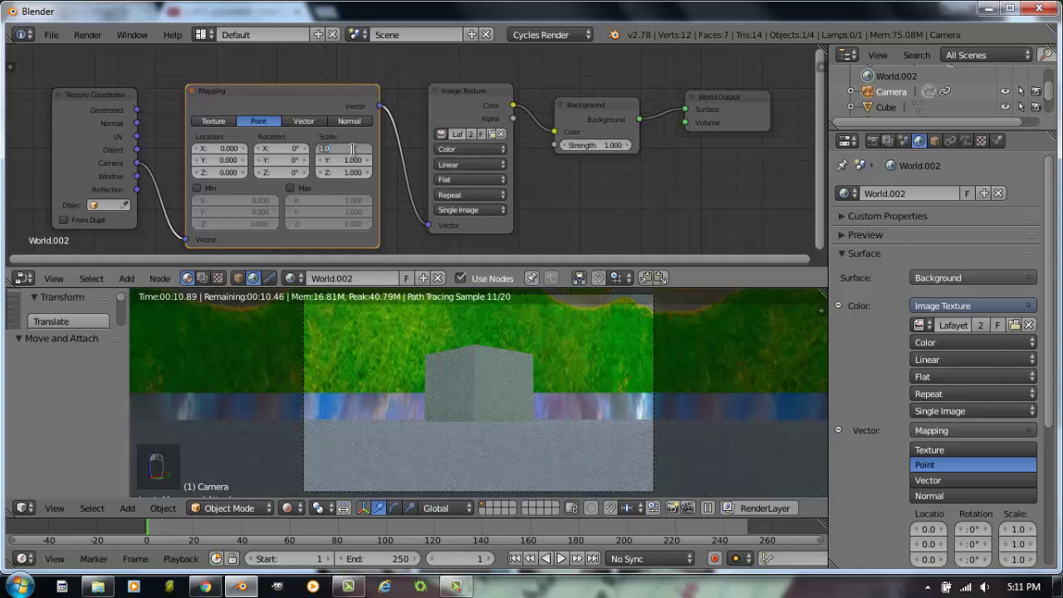
pyautogui.press('BackSpace')
pyautogui.write('.3')
pyautogui.press('Return')
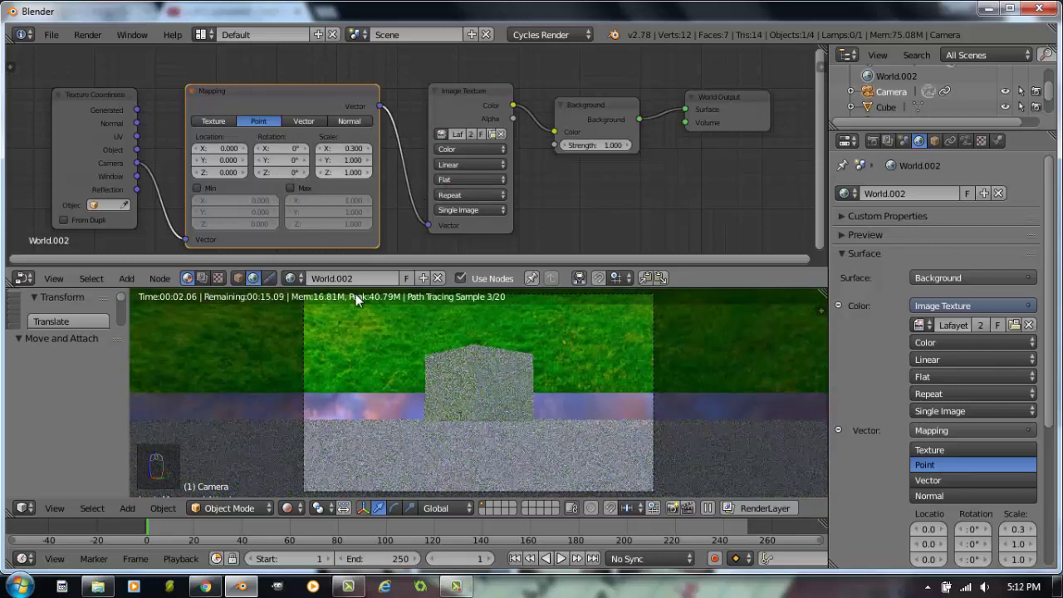
# Offset the Mapping Location to Y 0.4 and X 0.1
pyautogui.click(237, 165)
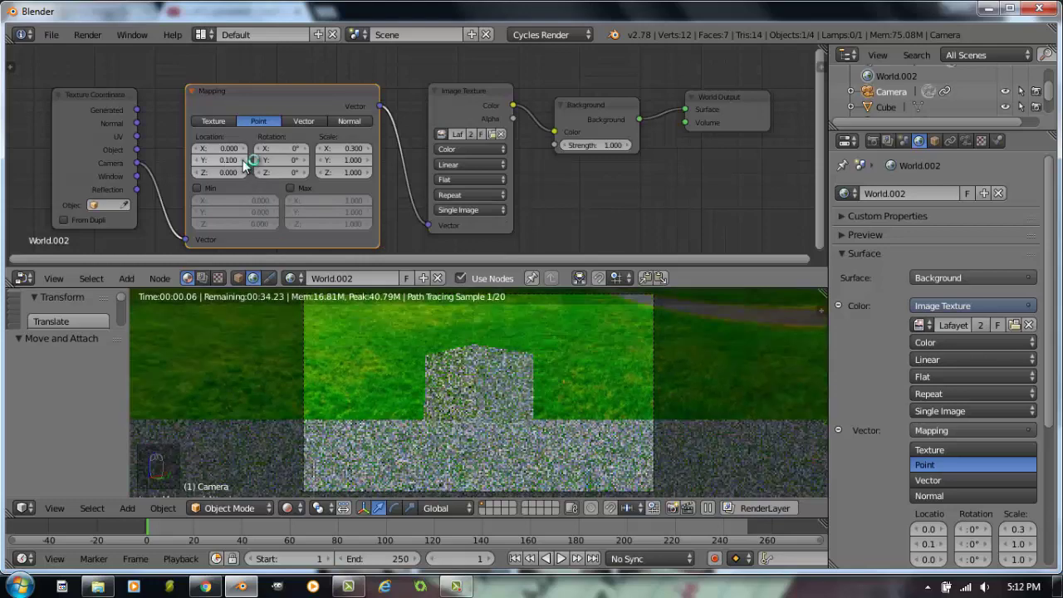
pyautogui.click(242, 160)
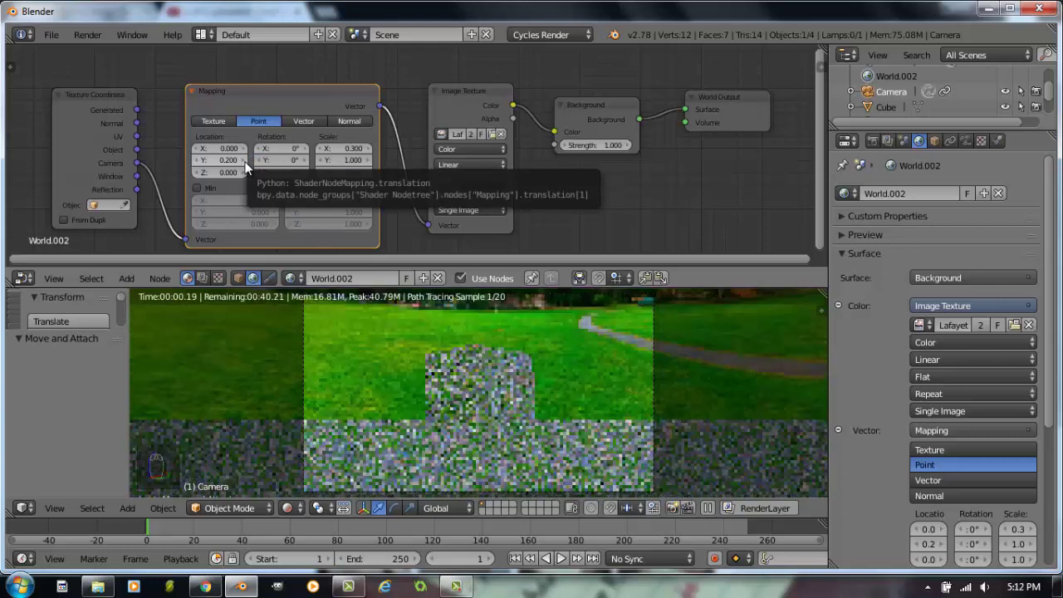
pyautogui.click(243, 163)
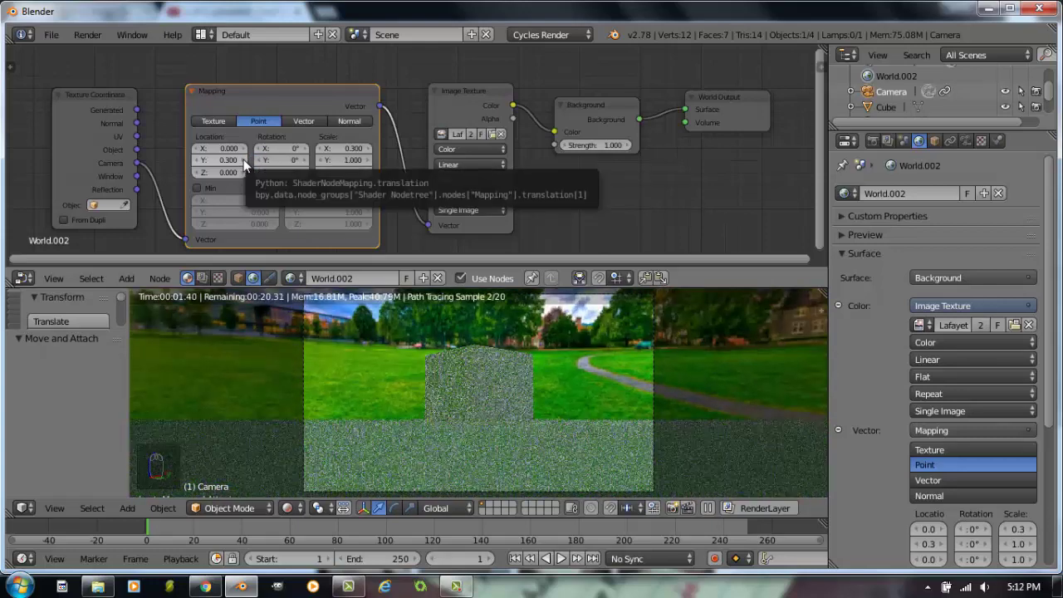
pyautogui.click(243, 161)
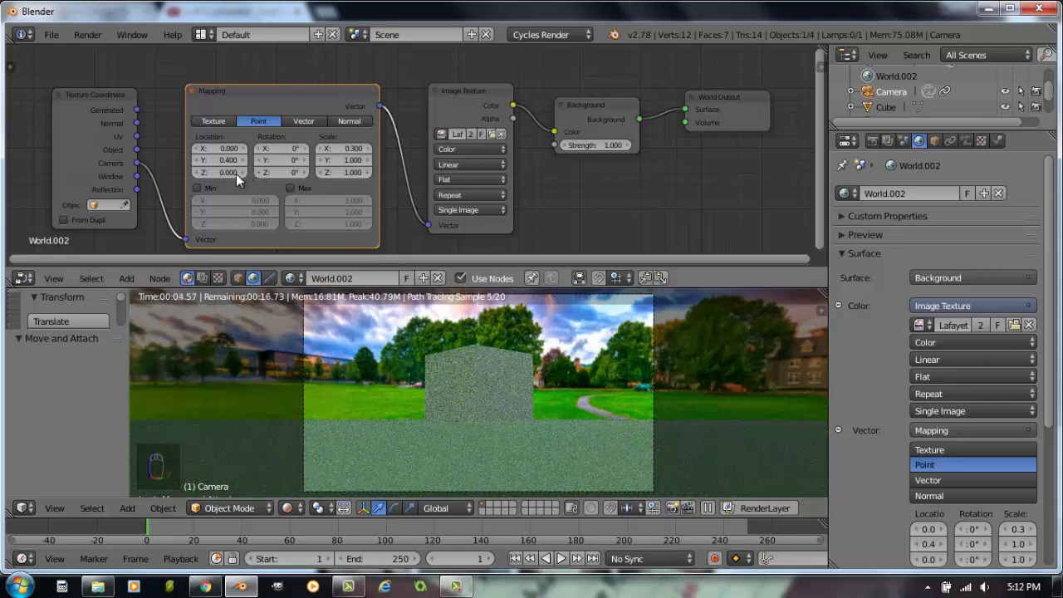
pyautogui.click(242, 148)
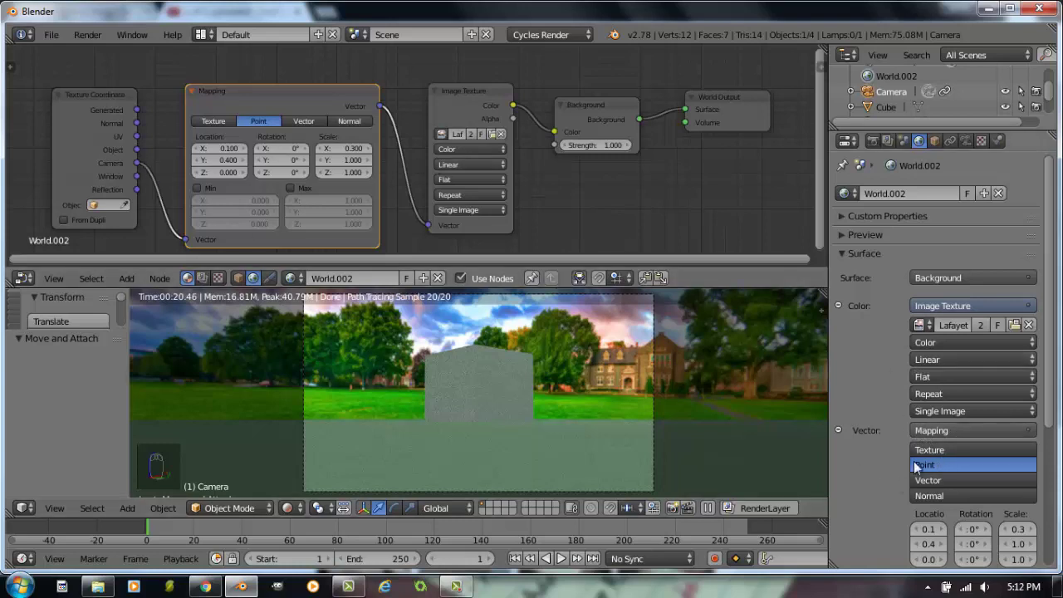
pyautogui.scroll(-1, 1052, 330)
pyautogui.scroll(-1, 1052, 330)
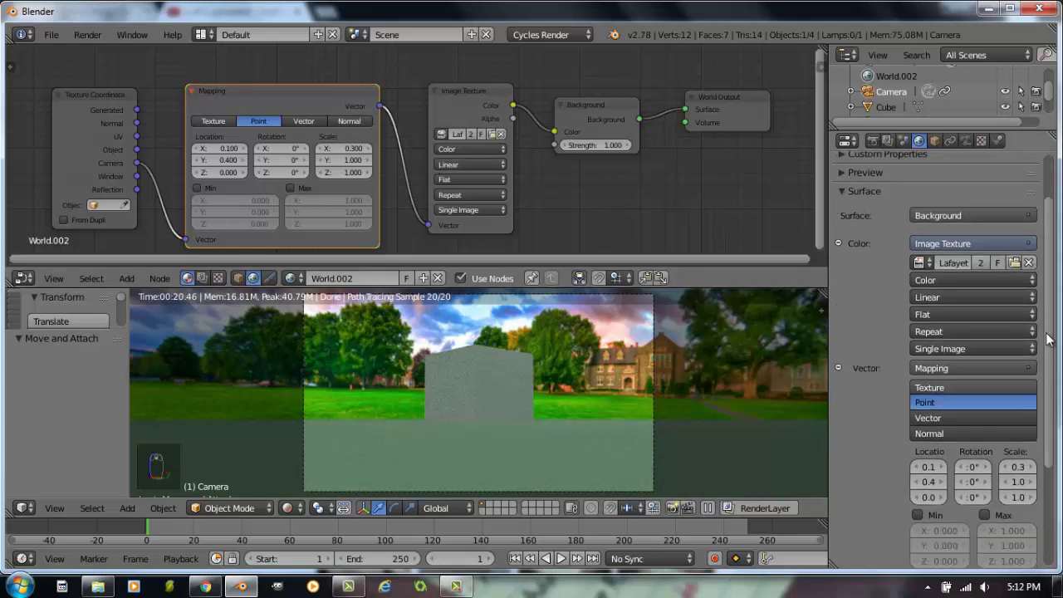
pyautogui.scroll(-4, 1058, 399)
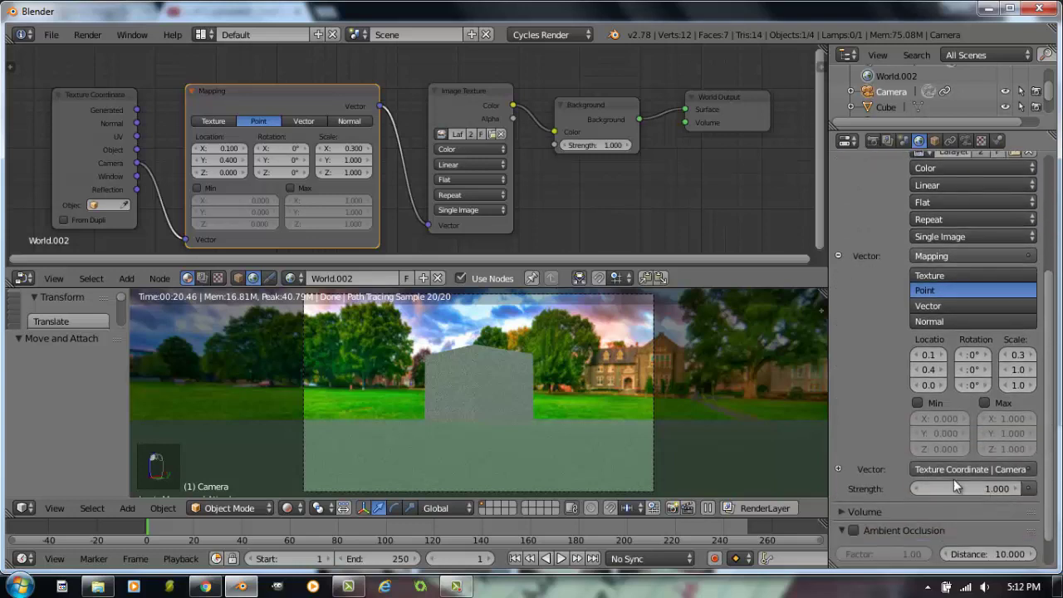